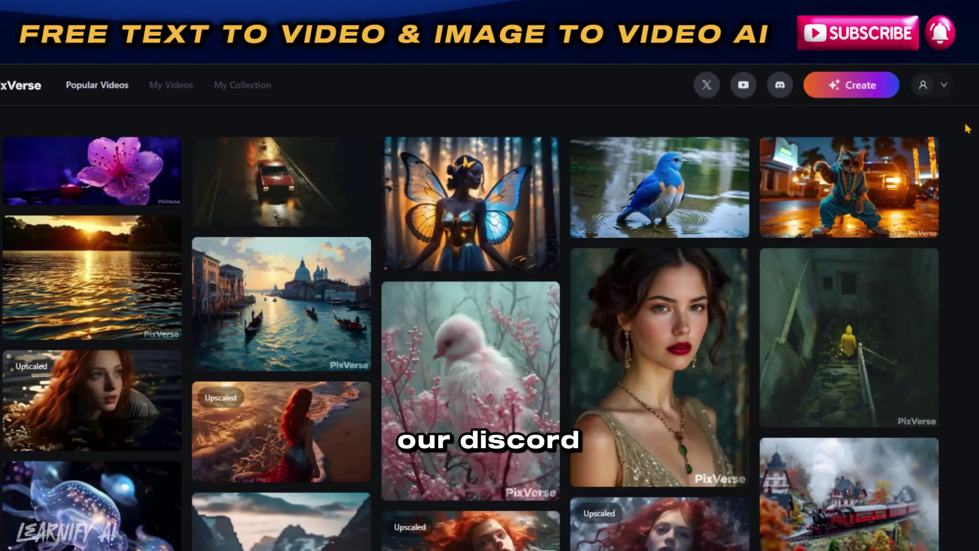
Find the foggy-city crop-top video in Popular Videos and open its detail page (seed 154708577, Realistic).
scroll(470, 331, "down", 1)
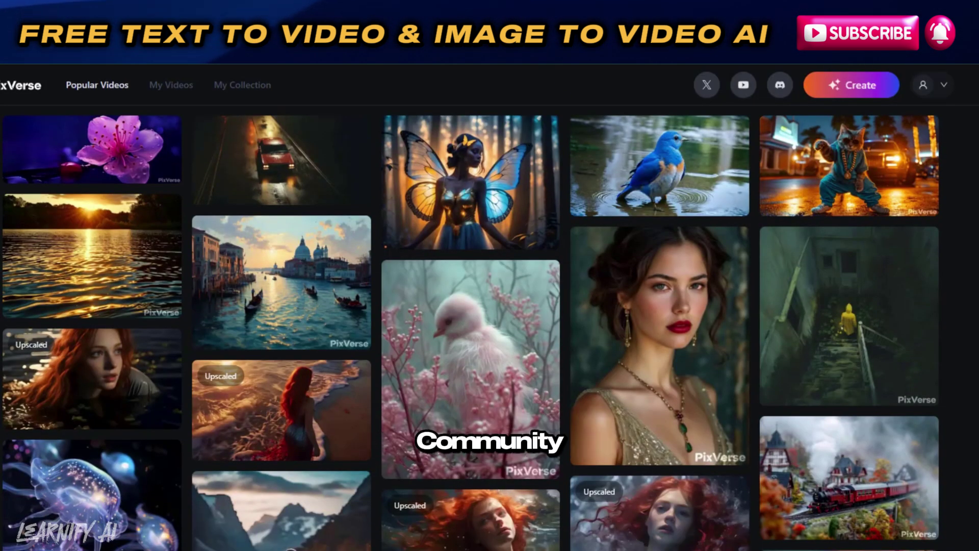
scroll(964, 141, "down", 6)
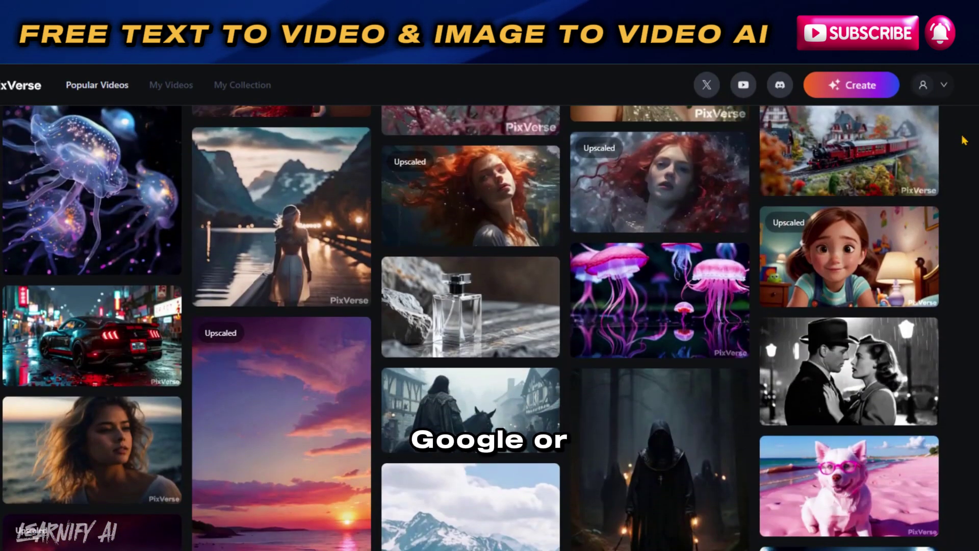
scroll(964, 140, "down", 3)
scroll(964, 140, "down", 3)
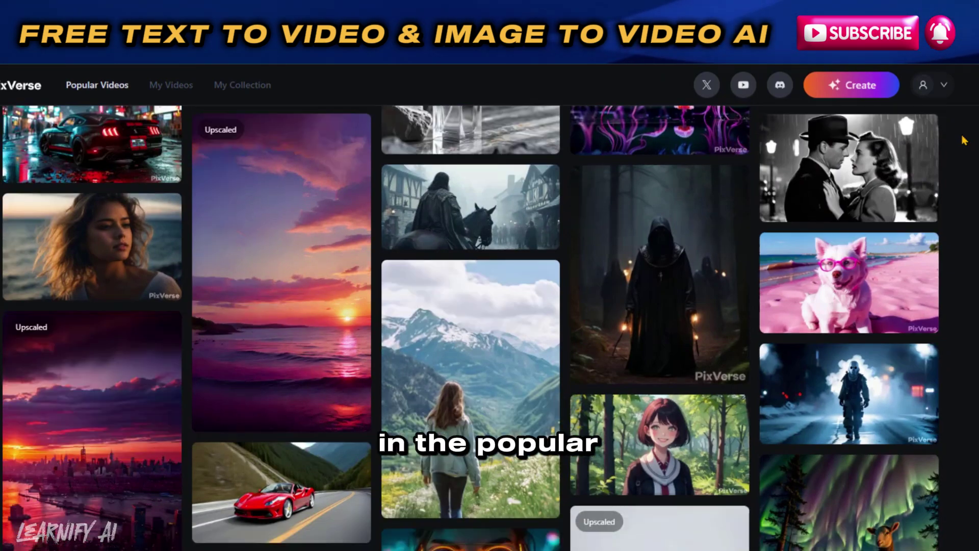
scroll(964, 141, "down", 3)
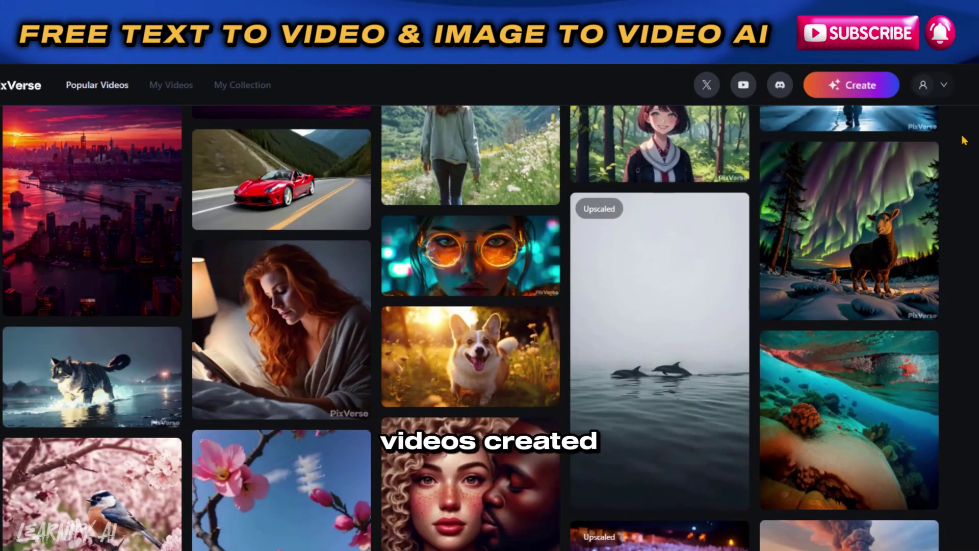
scroll(964, 140, "down", 3)
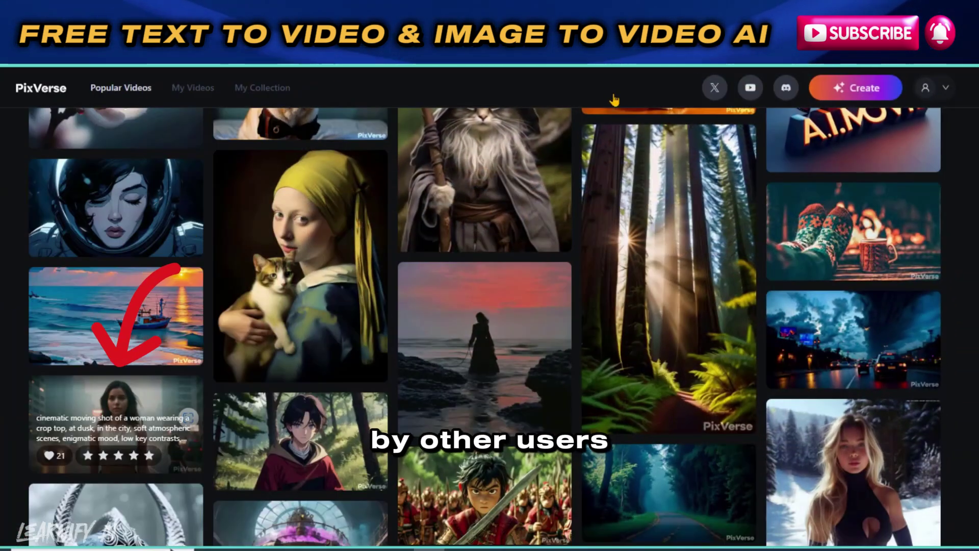
left_click(110, 326)
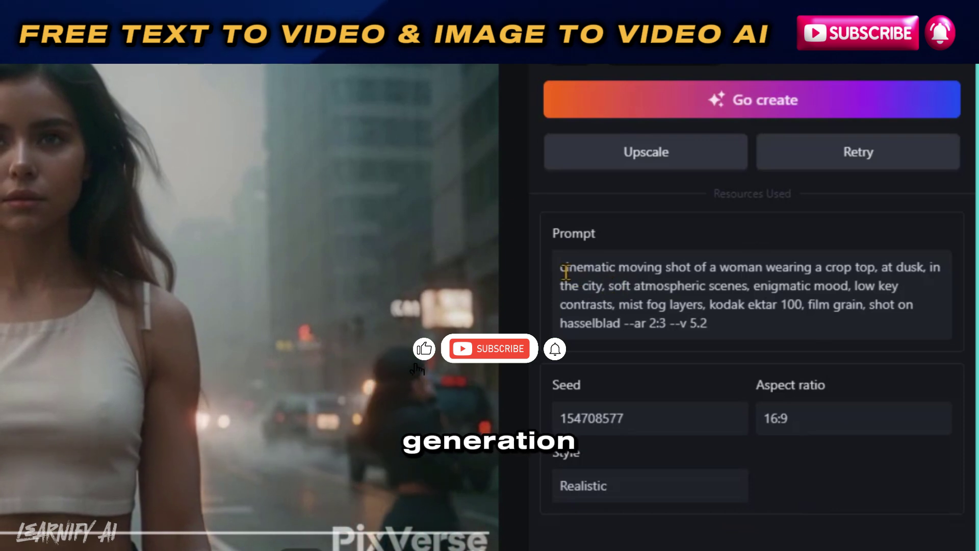
Highlight the video's full prompt text to review it, then clear the selection.
left_click_drag(575, 271, 695, 323)
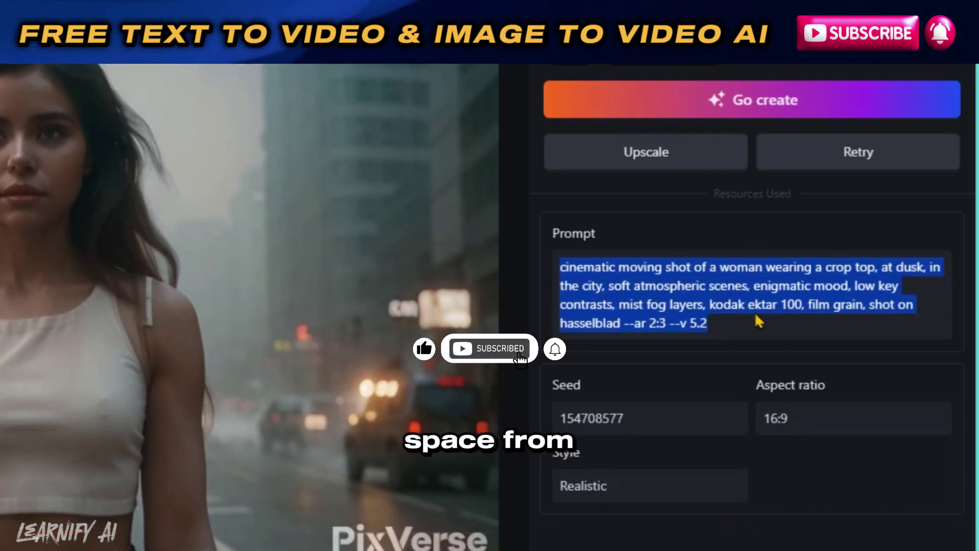
left_click(756, 312)
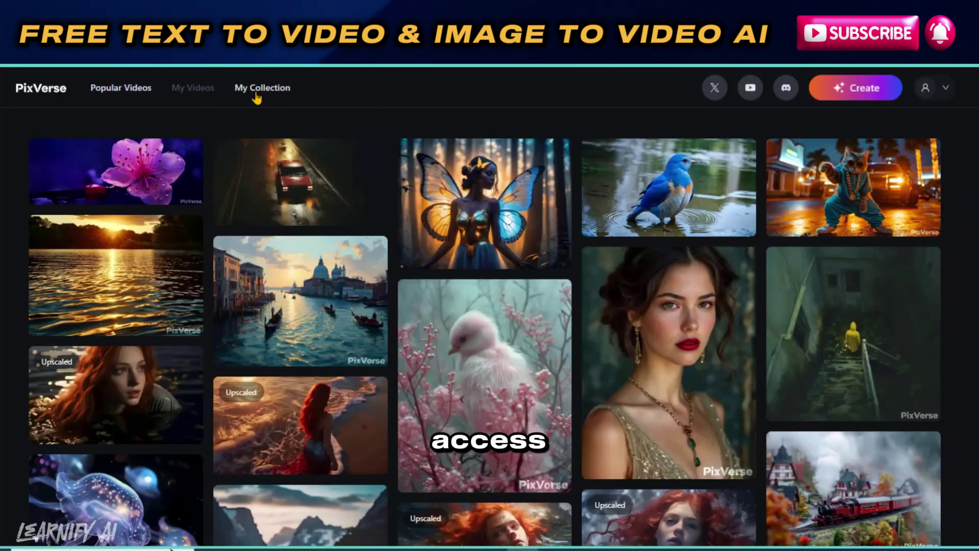
Open the Create page on the Text to Video tab with empty prompt fields.
mouse_move(951, 91)
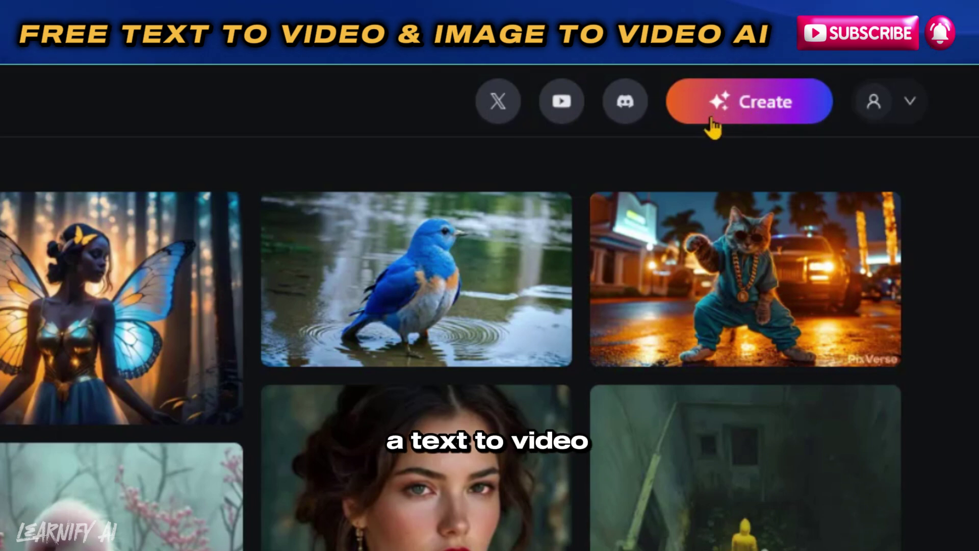
left_click(713, 126)
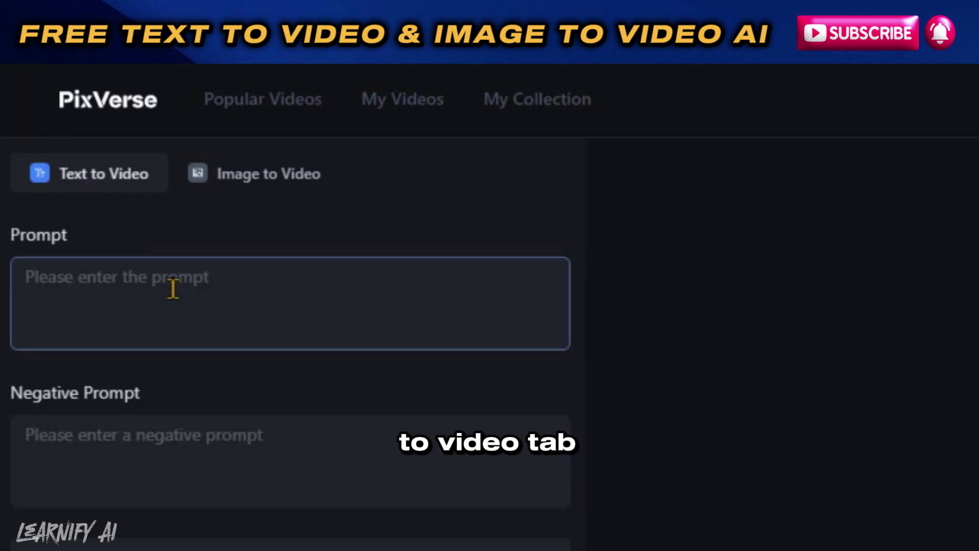
left_click(166, 293)
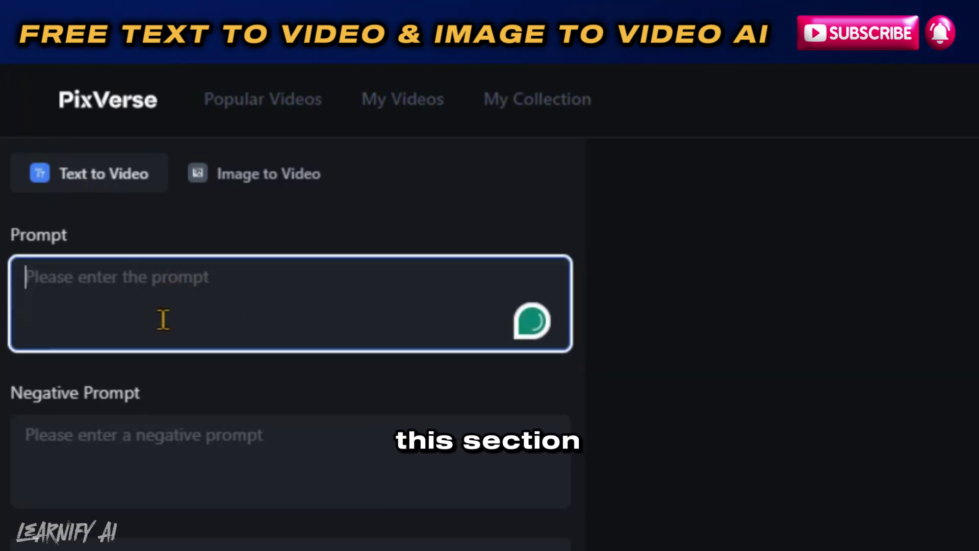
left_click(216, 470)
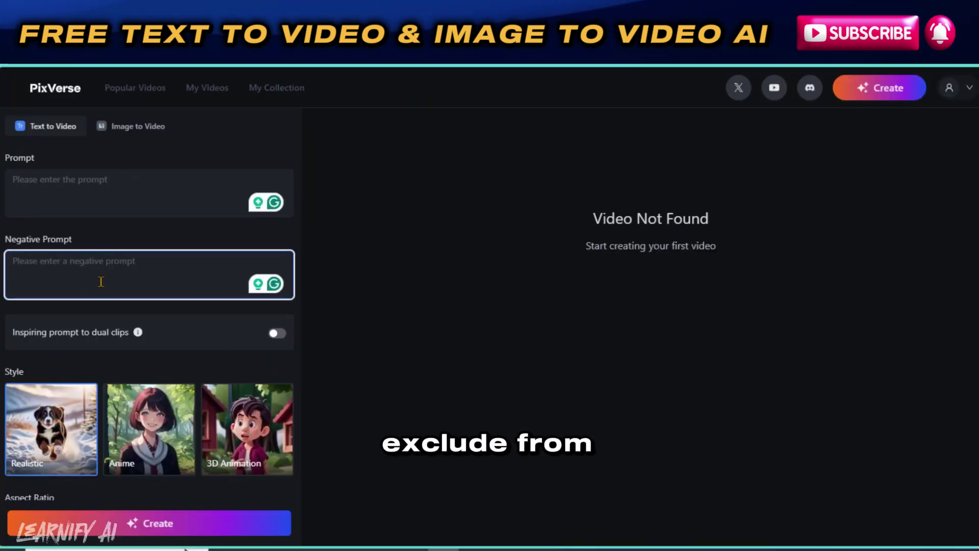
left_click(514, 70)
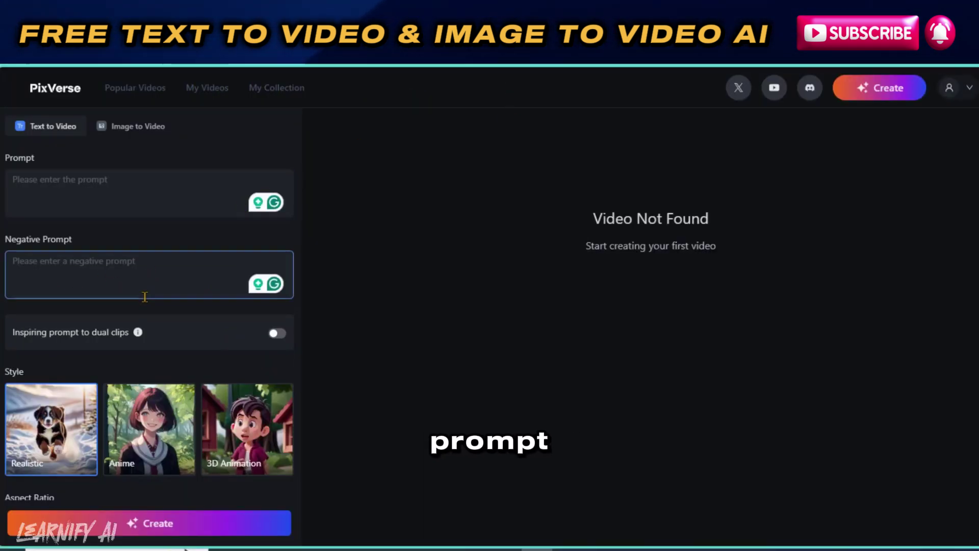
left_click(347, 214)
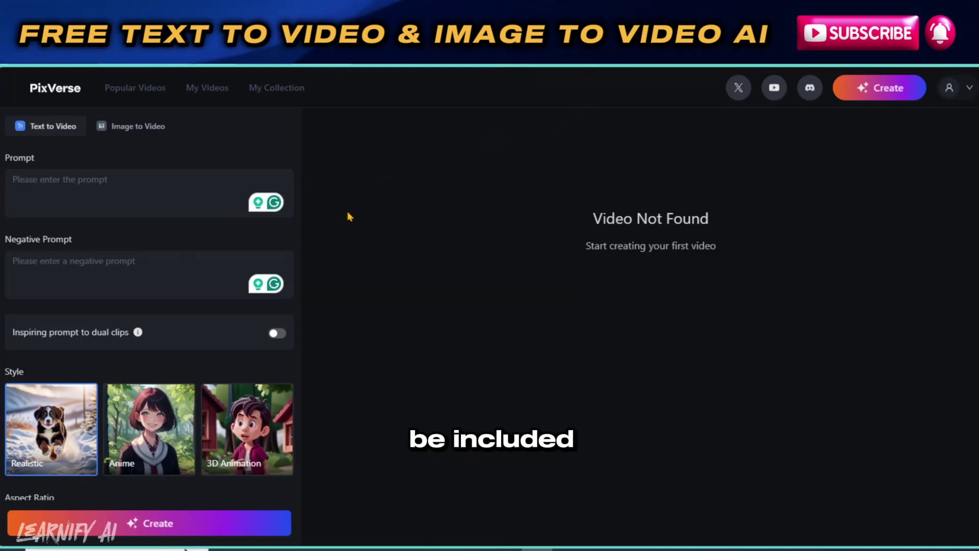
scroll(183, 326, "down", 3)
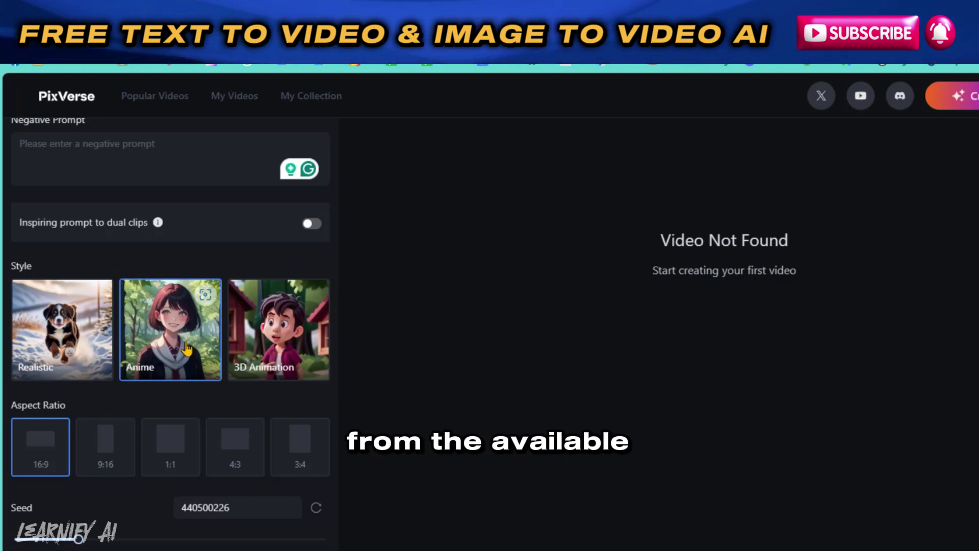
Choose the 3D Animation style for the video.
left_click(280, 344)
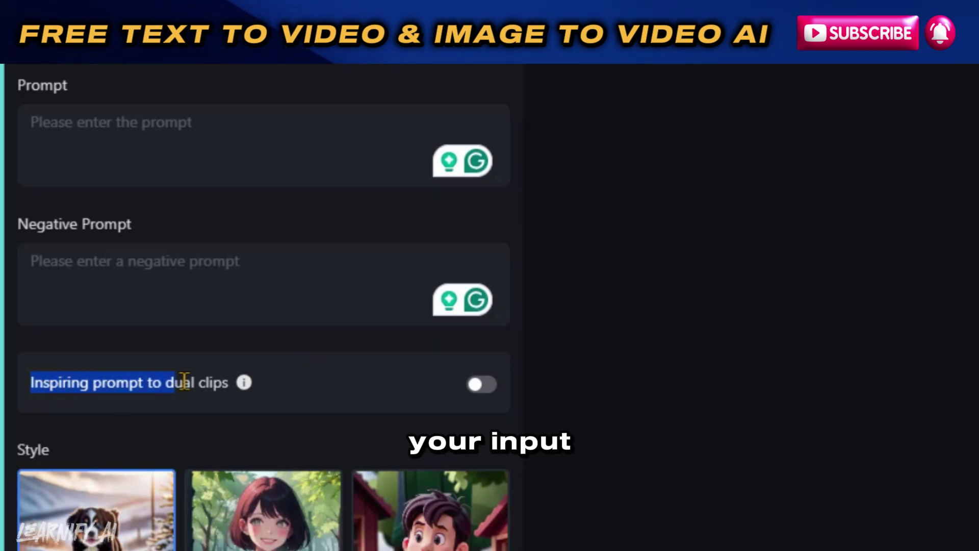
left_click_drag(185, 382, 228, 382)
left_click(274, 401)
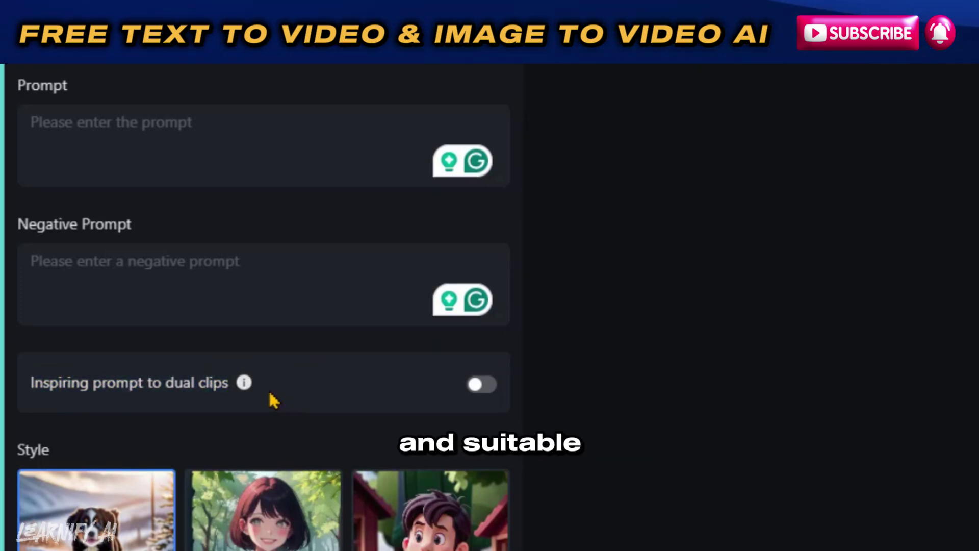
Try the 9:16 and 1:1 ratios, settle on 3:4, and focus the seed field.
mouse_move(239, 390)
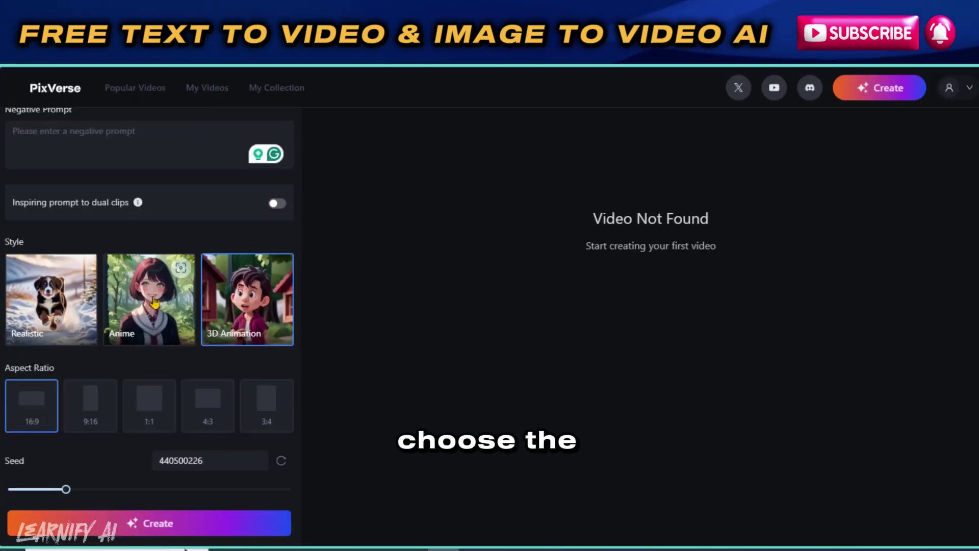
left_click(96, 408)
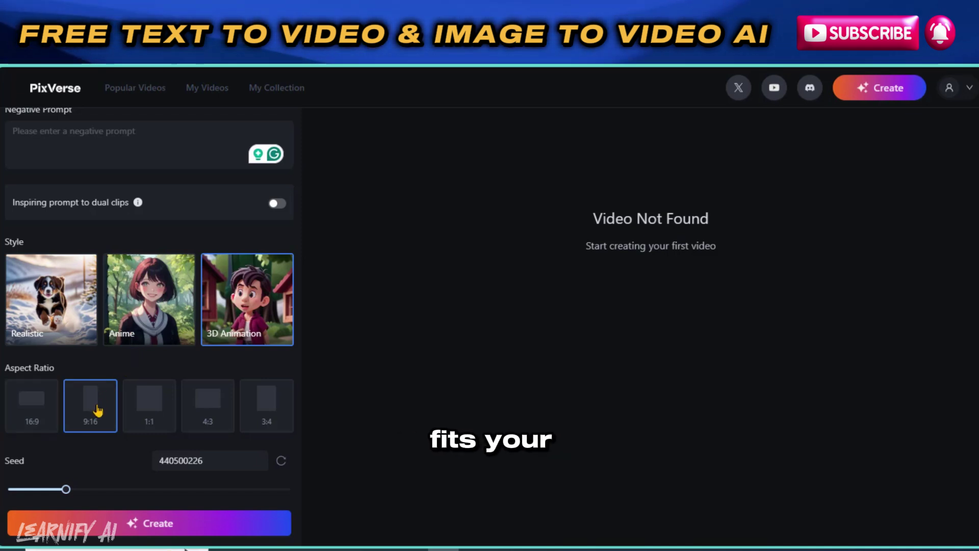
left_click(143, 406)
left_click(204, 401)
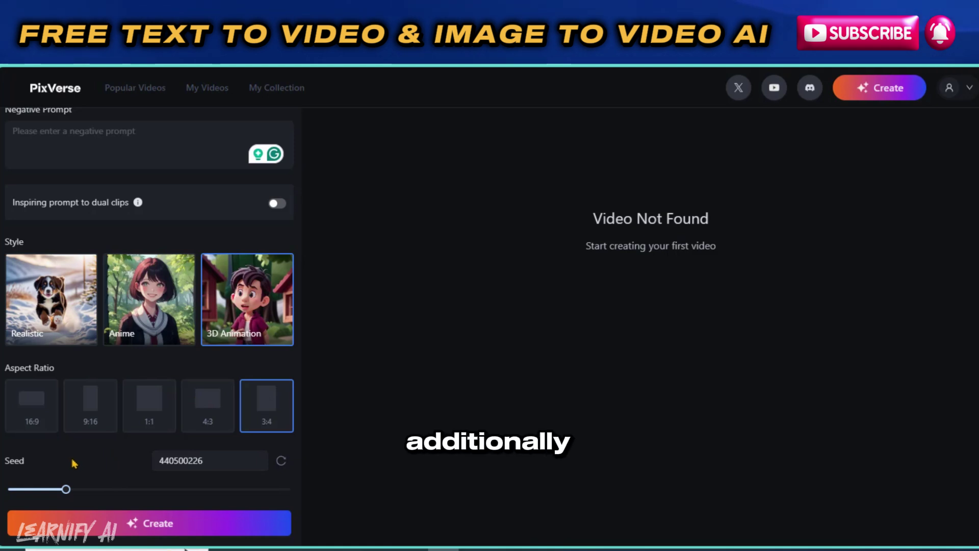
left_click(215, 458)
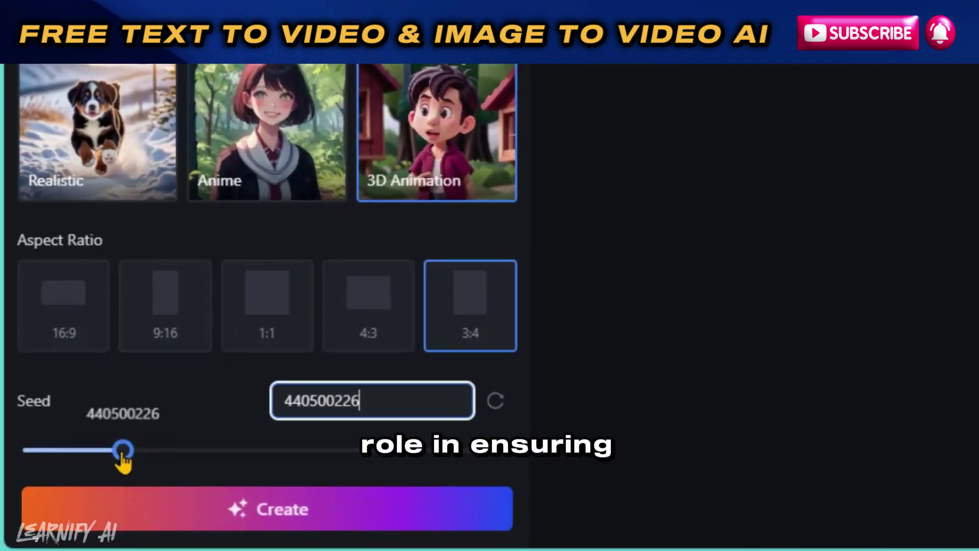
left_click_drag(126, 456, 246, 464)
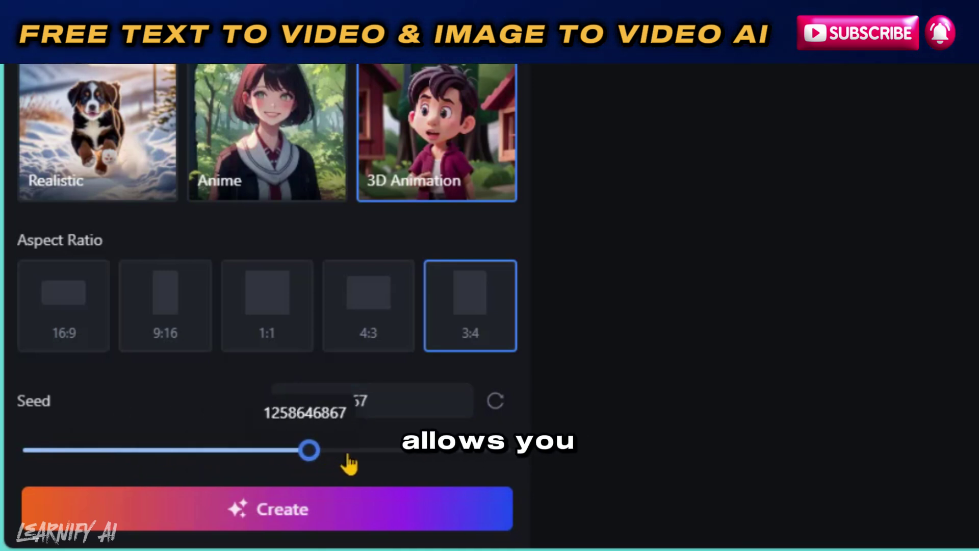
left_click_drag(504, 457, 303, 455)
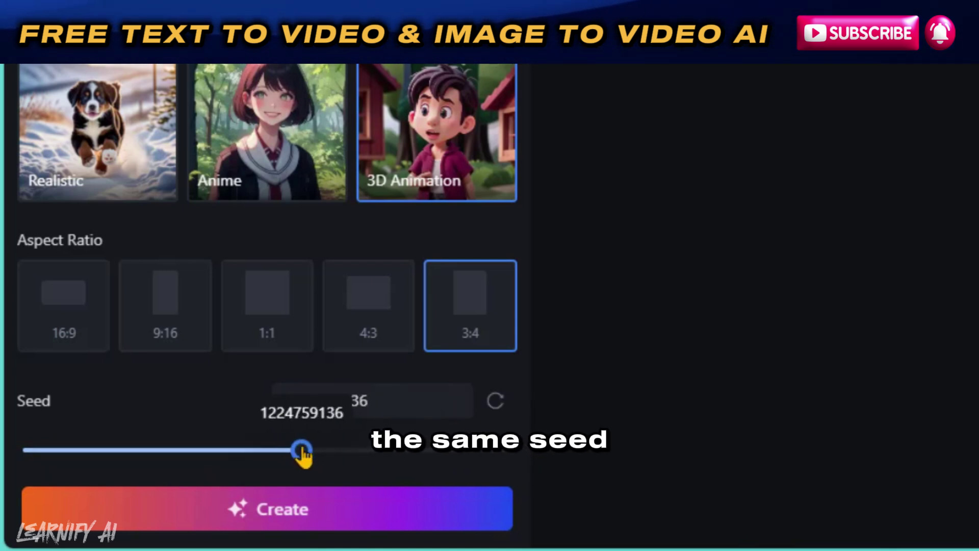
left_click(493, 403)
left_click(494, 402)
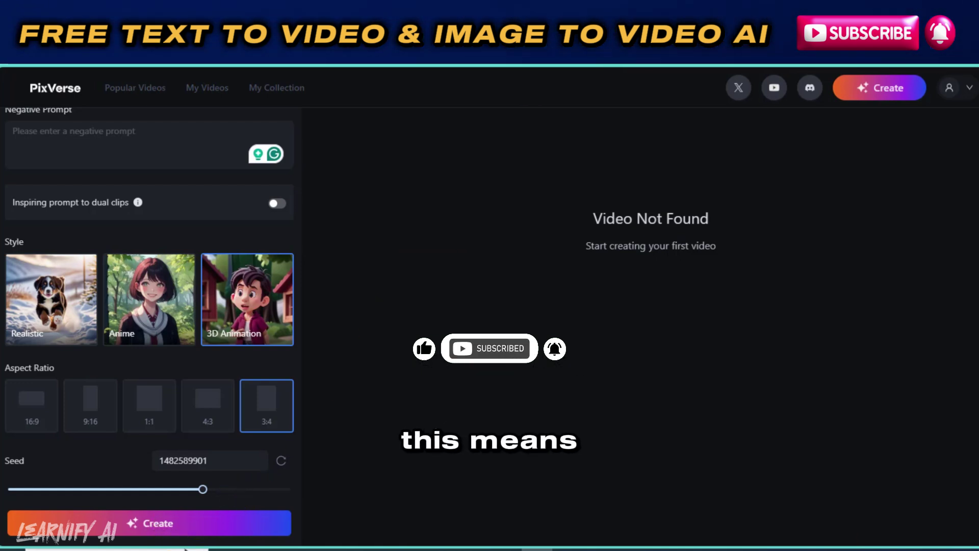
Paste the 'high quality, 8K Ultra HD' goddess-silhouette sunset-coast prompt into the Prompt field.
scroll(157, 308, "up", 3)
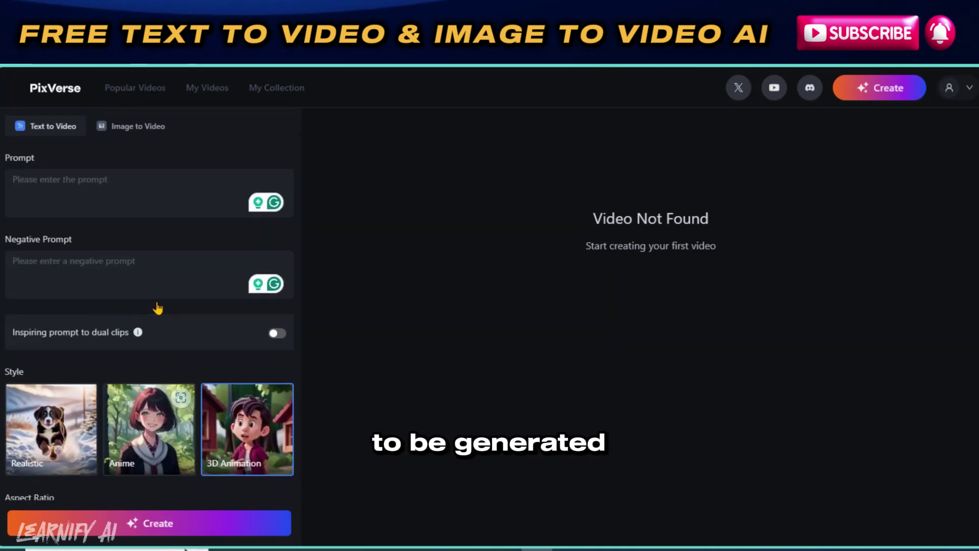
left_click(133, 211)
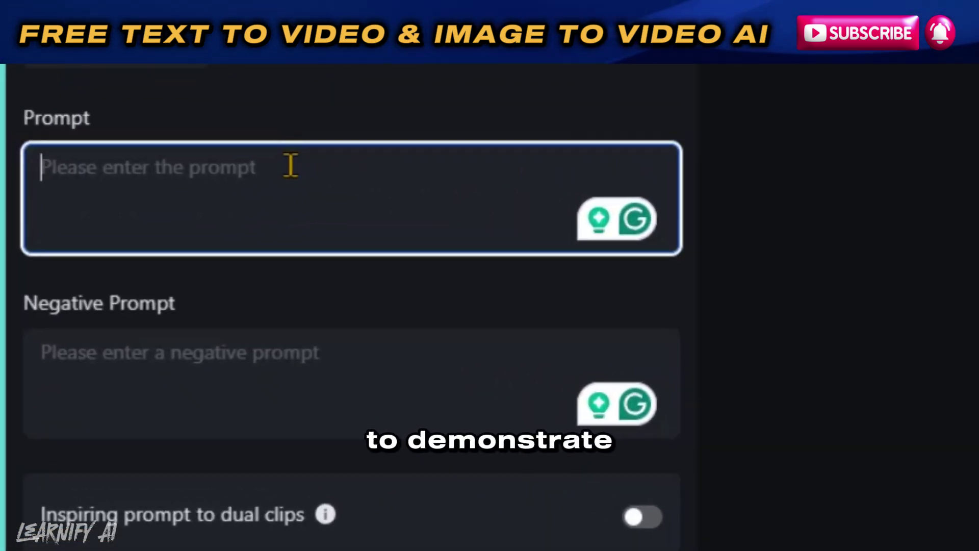
key("ctrl+v")
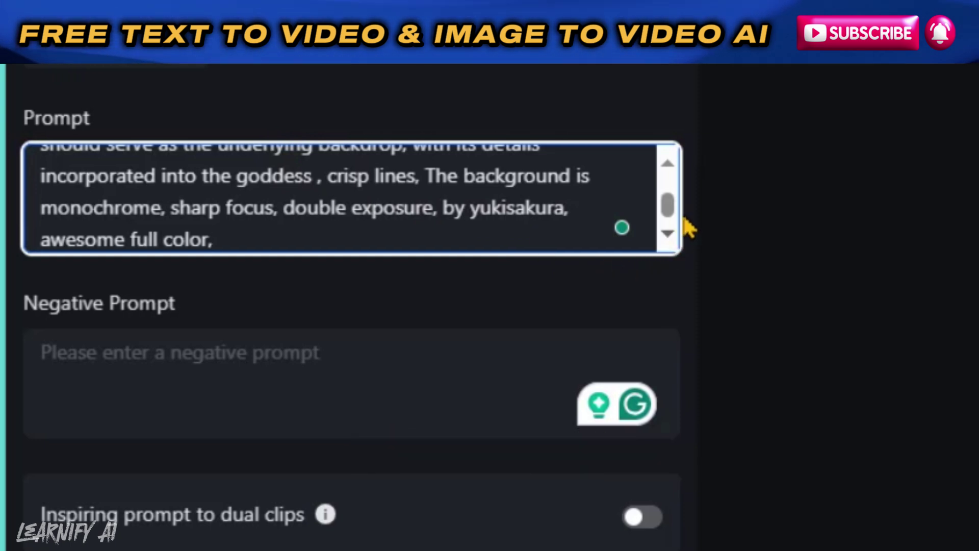
left_click_drag(671, 208, 671, 170)
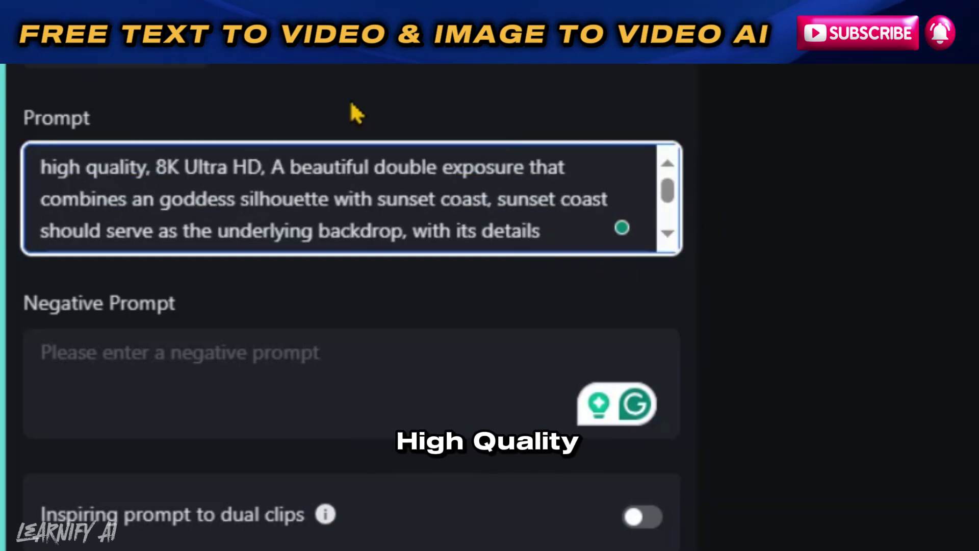